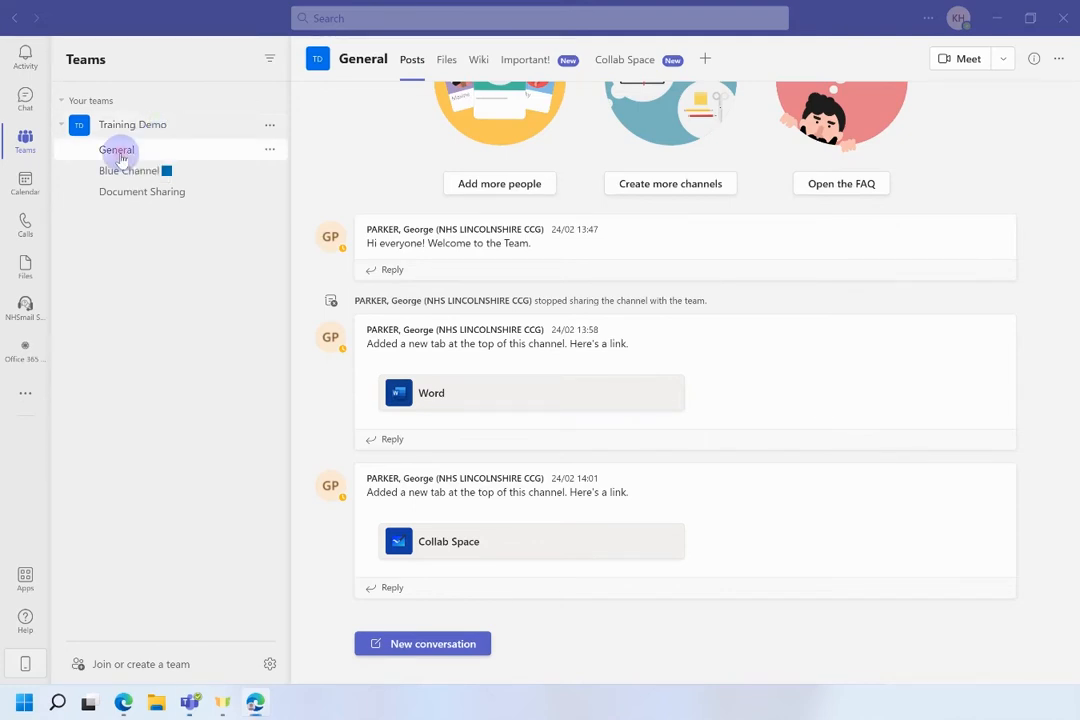
Start a new post in the Training Demo team's General channel with formatting options and make it an announcement.
{"action": "left_click", "coordinate": [118, 152]}
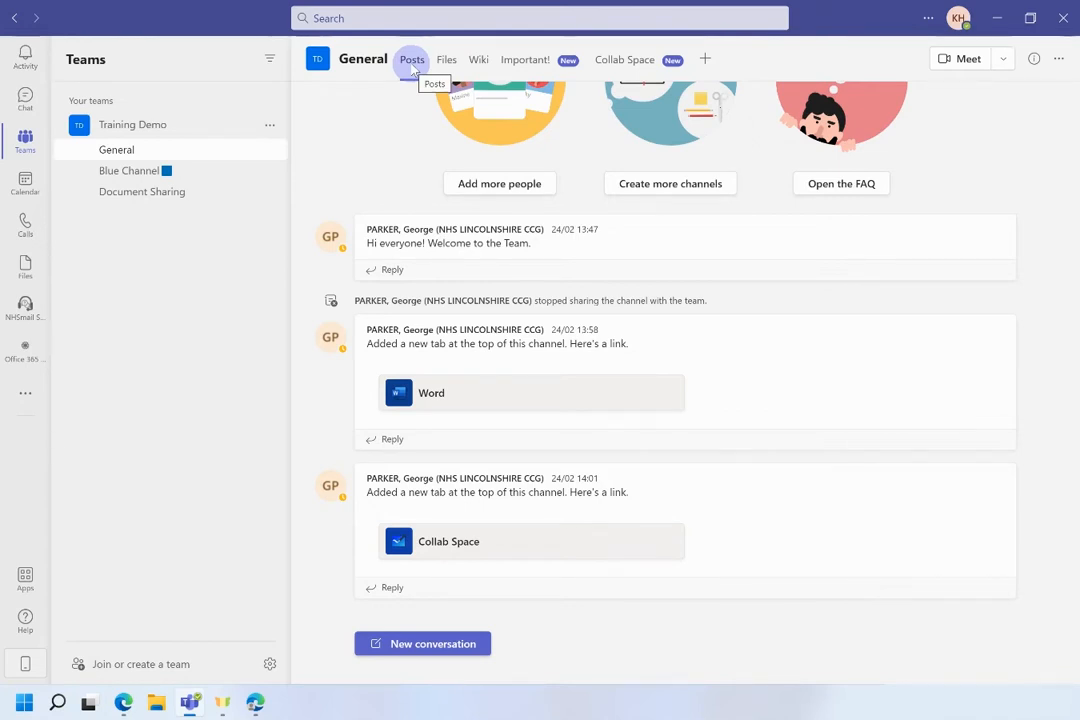
{"action": "left_click", "coordinate": [418, 62]}
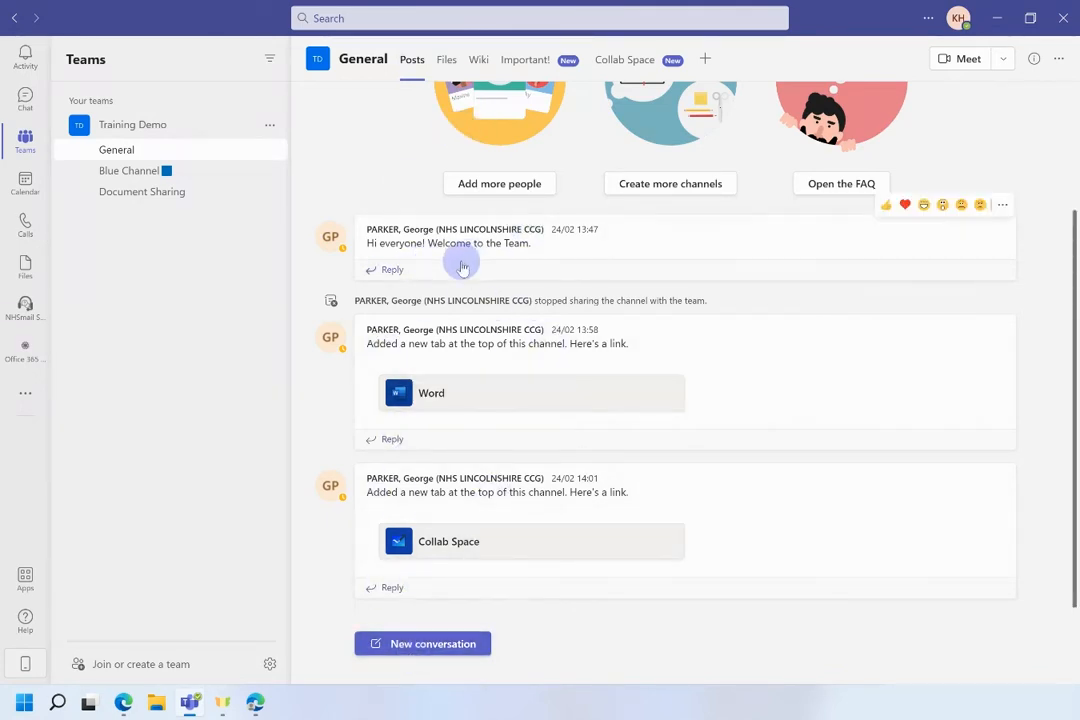
{"action": "left_click", "coordinate": [408, 650]}
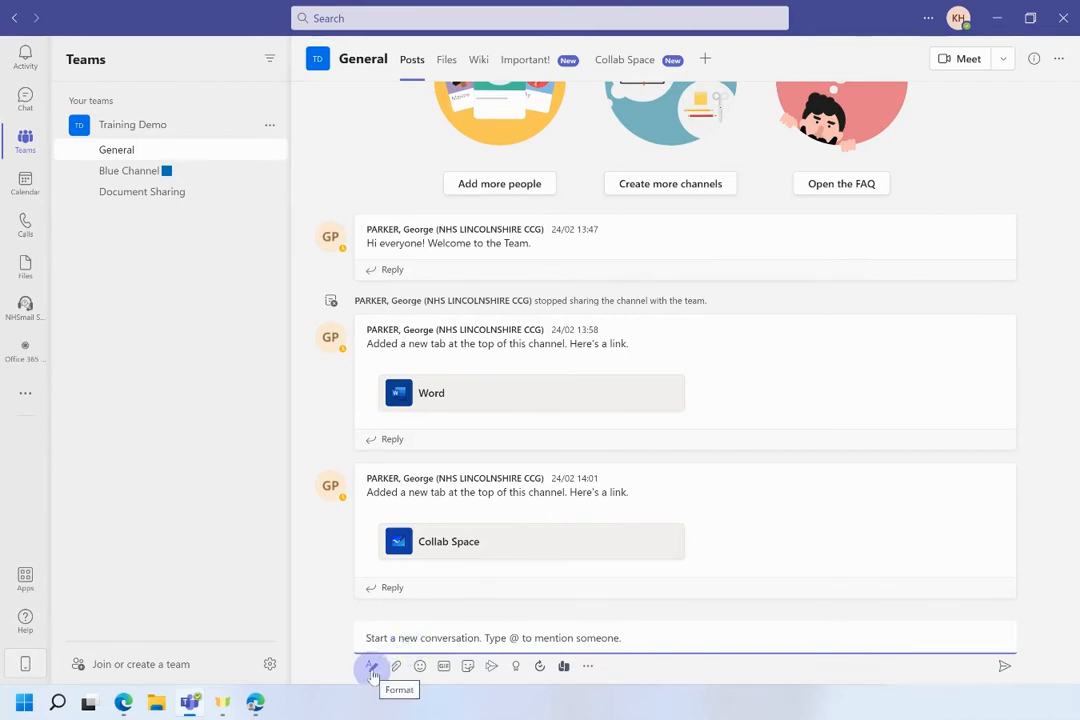
{"action": "left_click", "coordinate": [371, 667]}
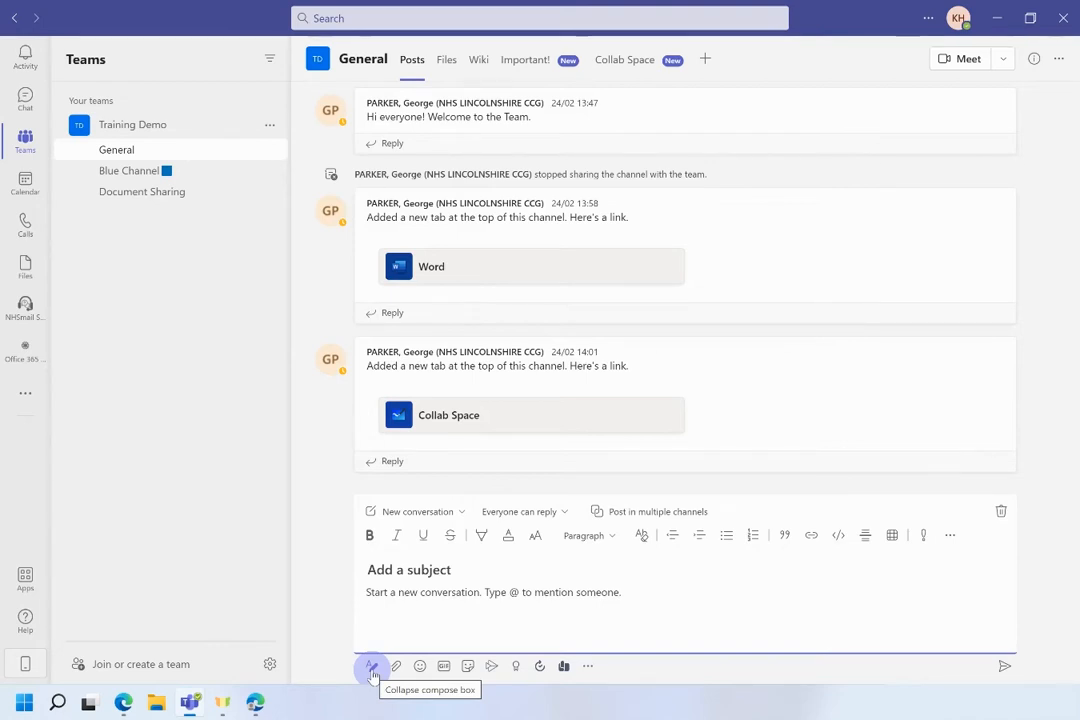
{"action": "left_click", "coordinate": [455, 512]}
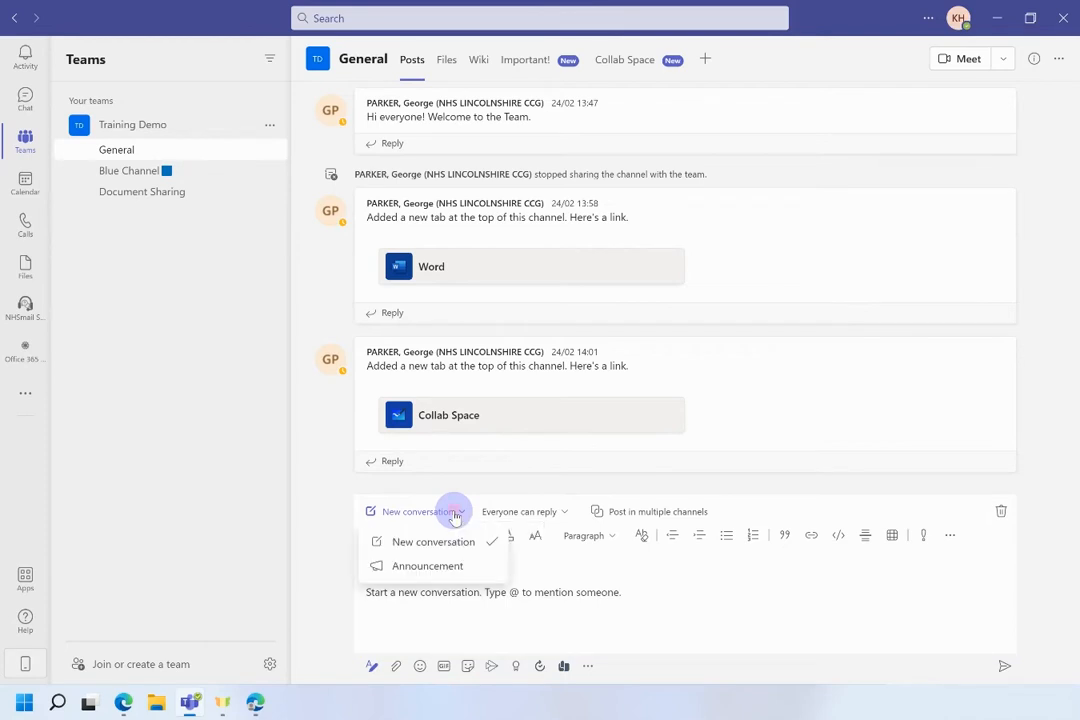
{"action": "left_click", "coordinate": [428, 566]}
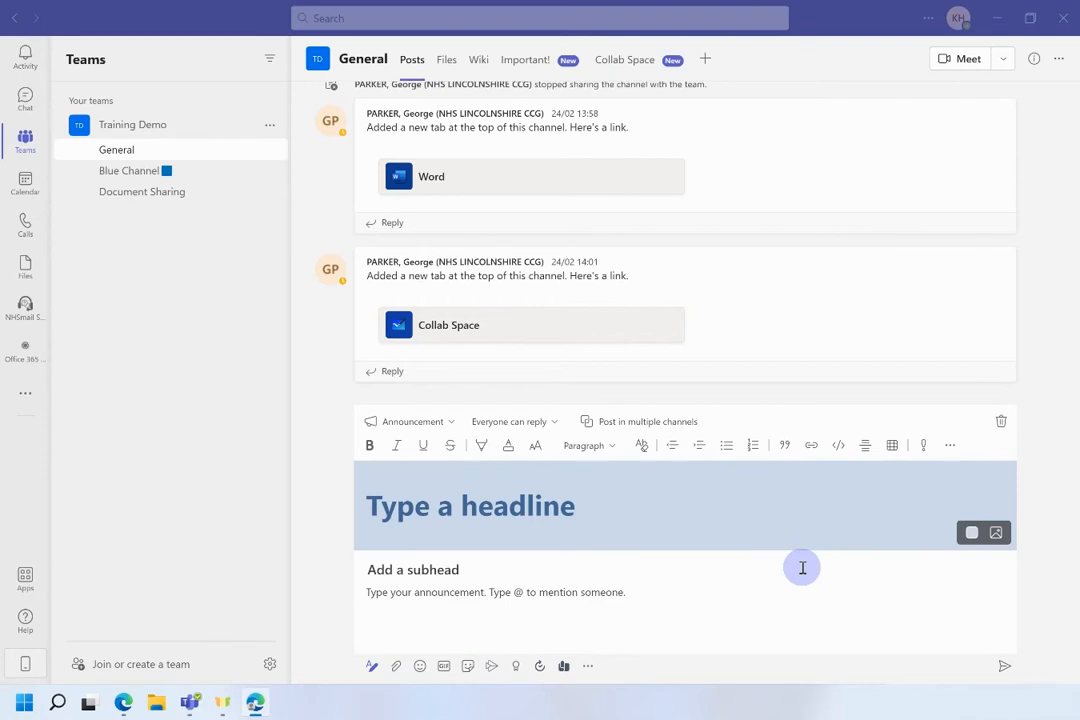
Enter "New Announcement!" as the announcement's headline.
{"action": "left_click", "coordinate": [505, 513]}
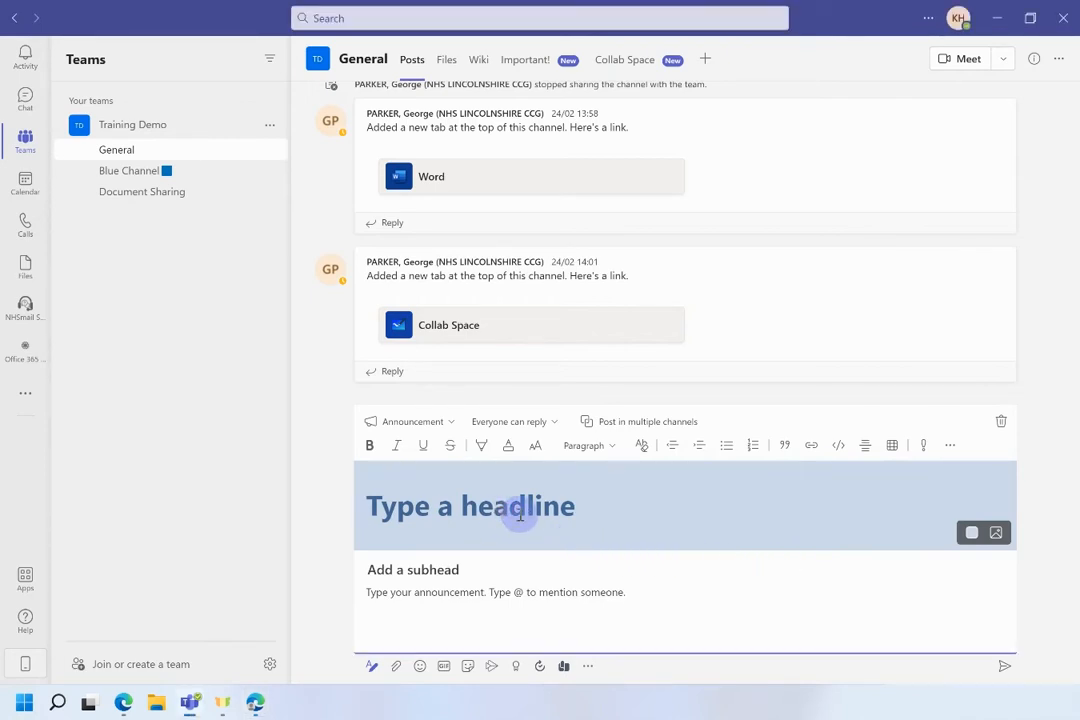
{"action": "type", "text": "New Annou"}
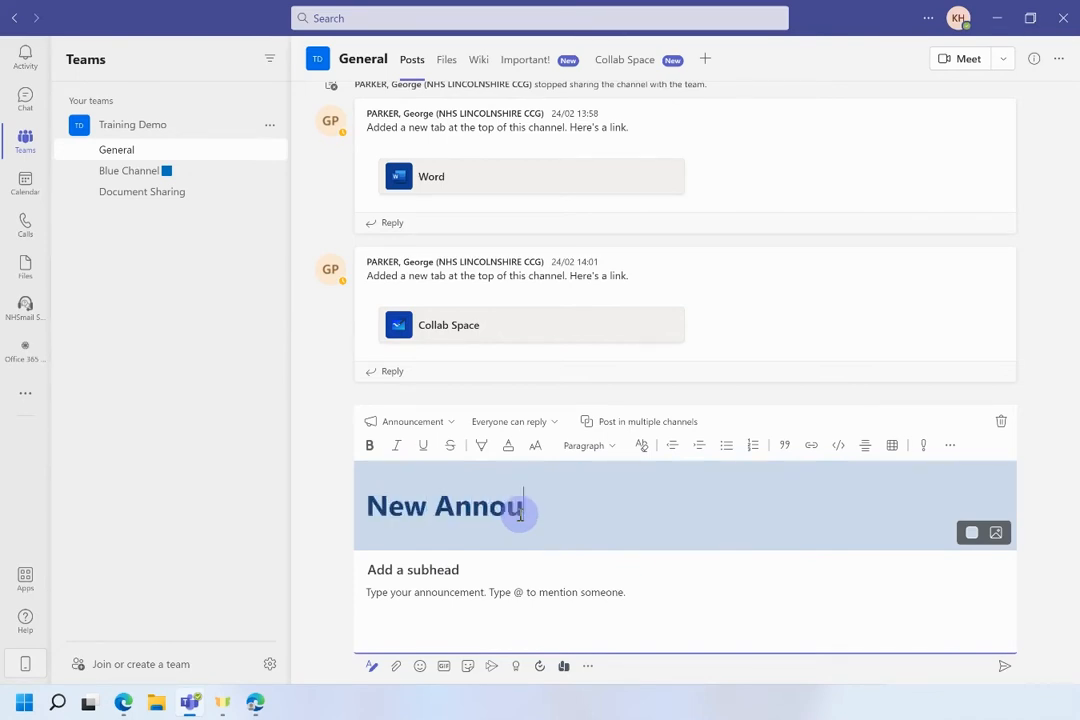
{"action": "type", "text": "ncement!"}
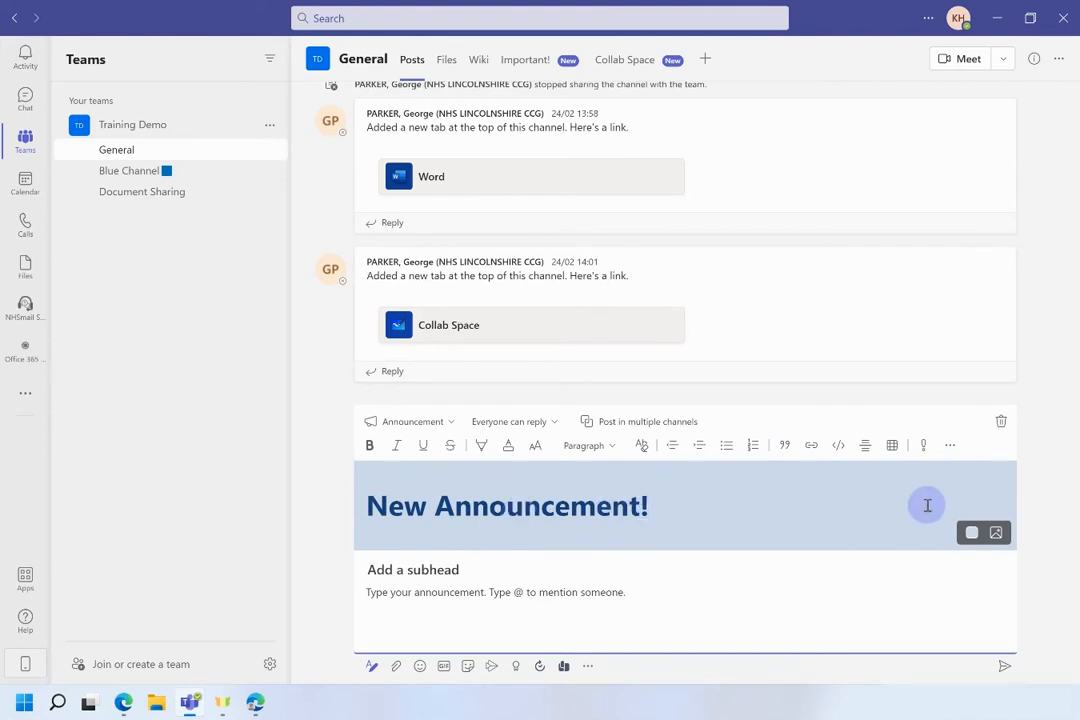
Set the headline banner's background colour to dark orange and check the background image upload option without adding an image.
{"action": "left_click", "coordinate": [970, 534]}
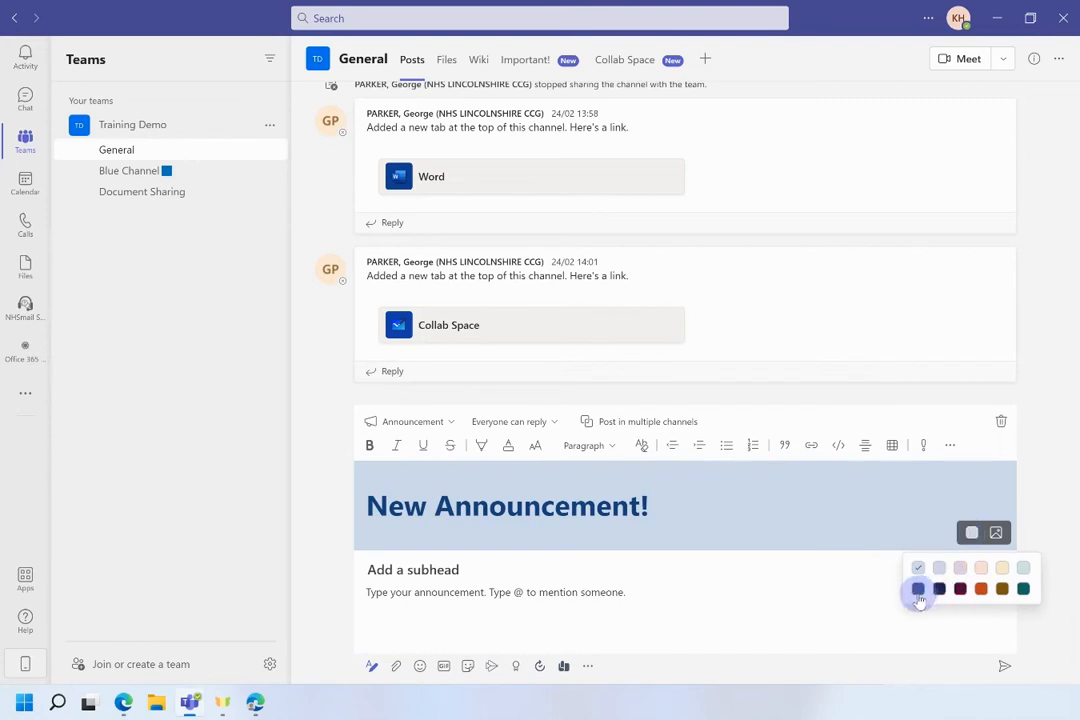
{"action": "left_click", "coordinate": [981, 589]}
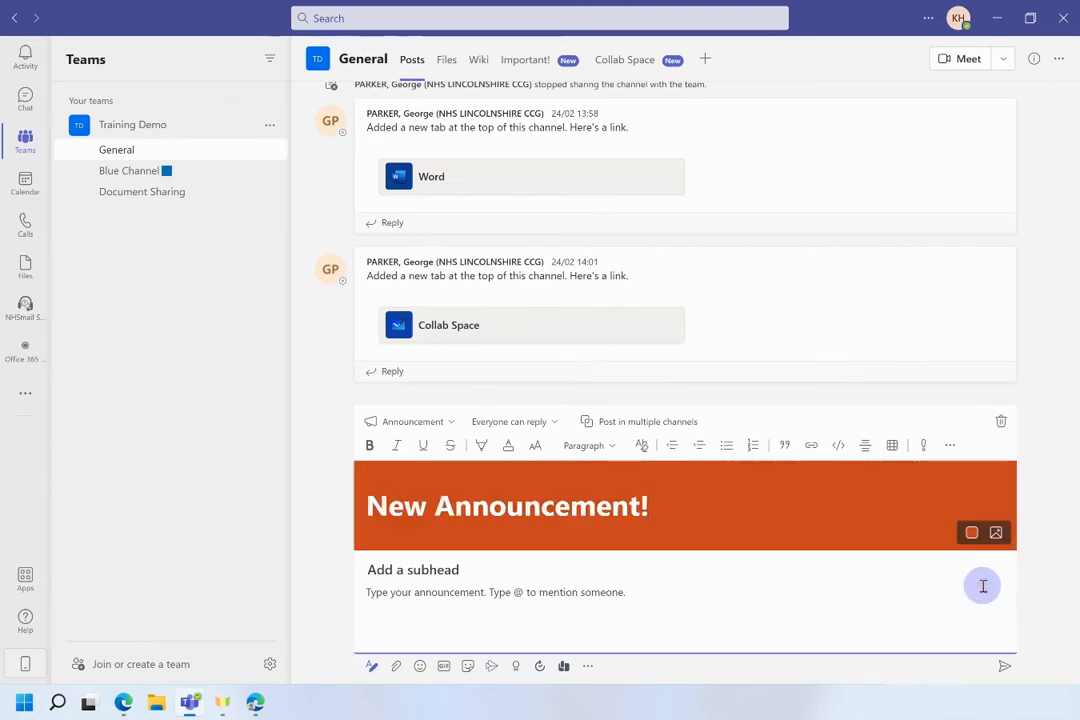
{"action": "left_click", "coordinate": [995, 535]}
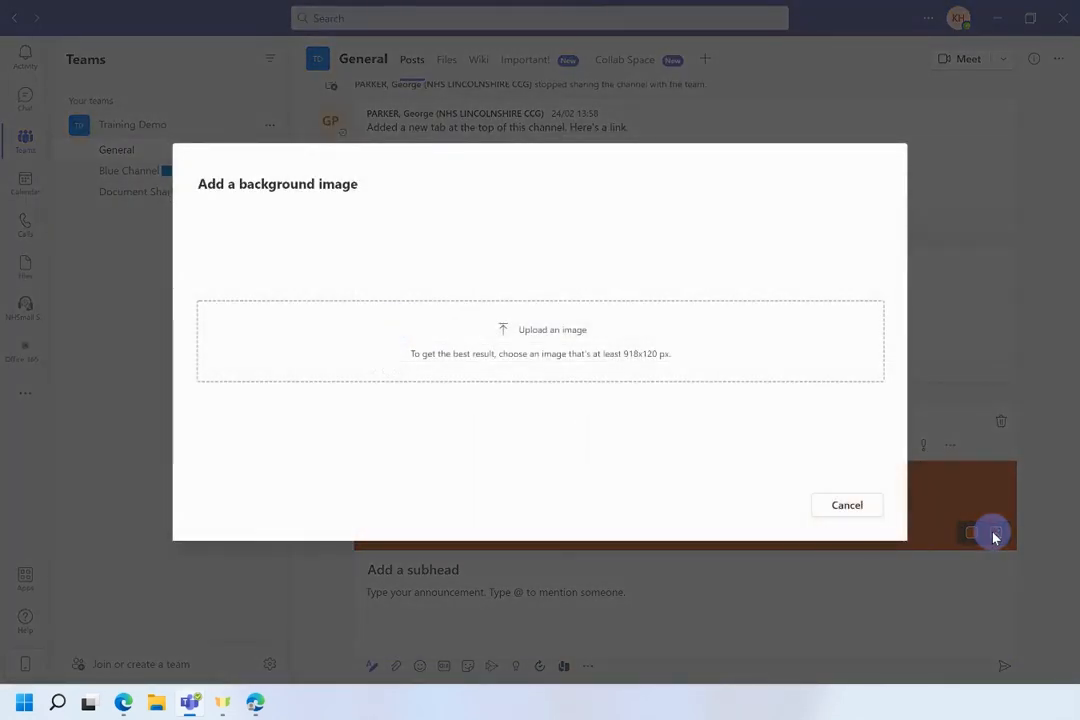
{"action": "left_click", "coordinate": [847, 507]}
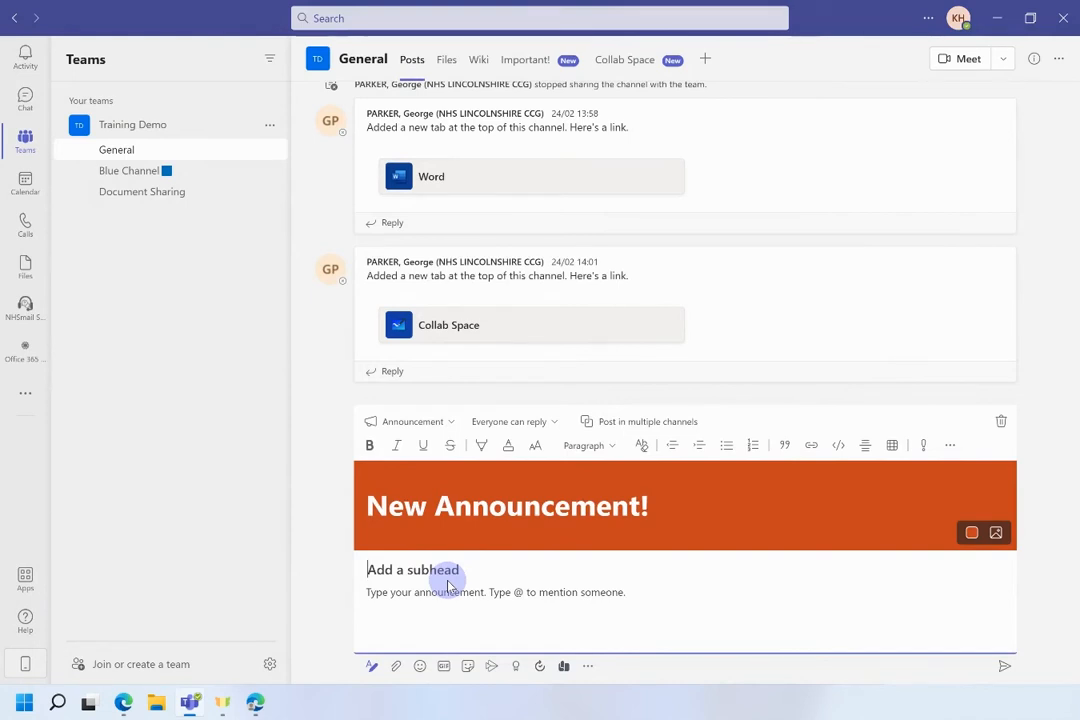
Enter "Subheading for your announcement" as the announcement's subhead.
{"action": "type", "text": "u"}
{"action": "key", "text": "BackSpace"}
{"action": "type", "text": "Subheading for your "}
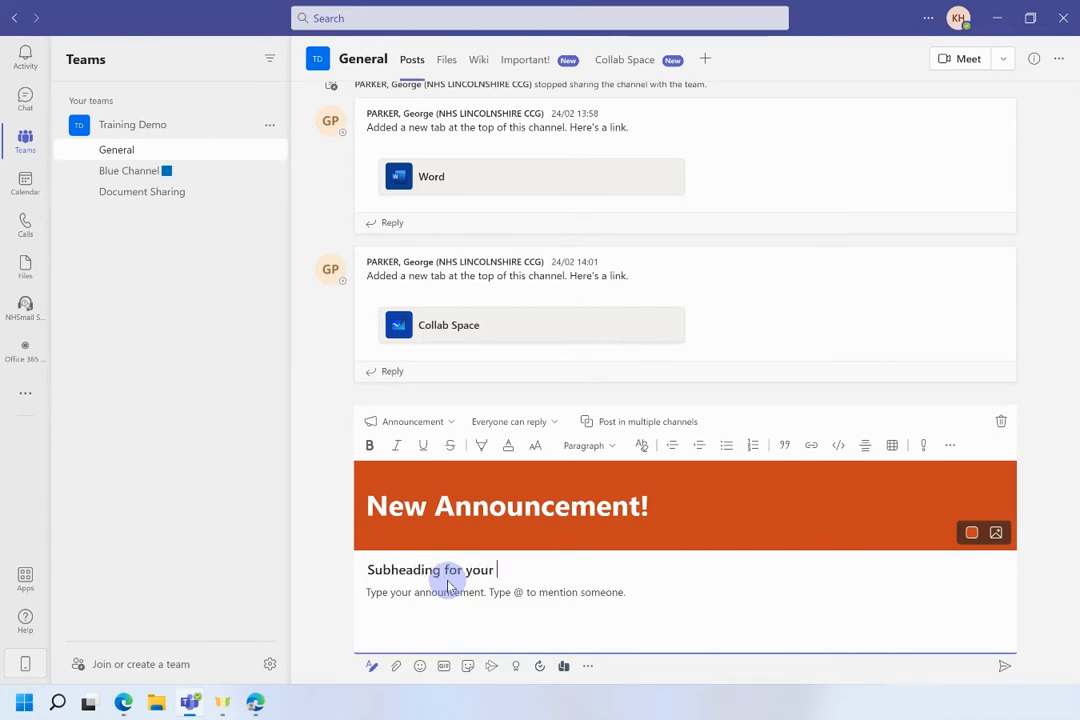
{"action": "type", "text": "announcement"}
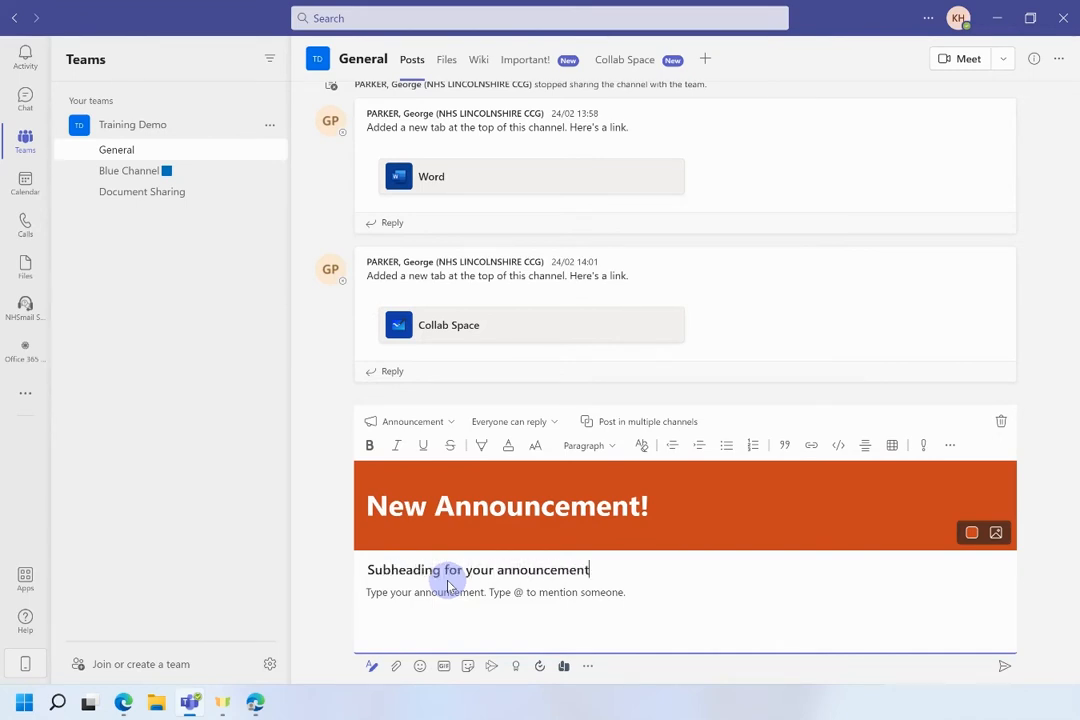
Write "The message of your announcement goes here" followed by a smiley as the announcement's body text.
{"action": "left_click", "coordinate": [425, 594]}
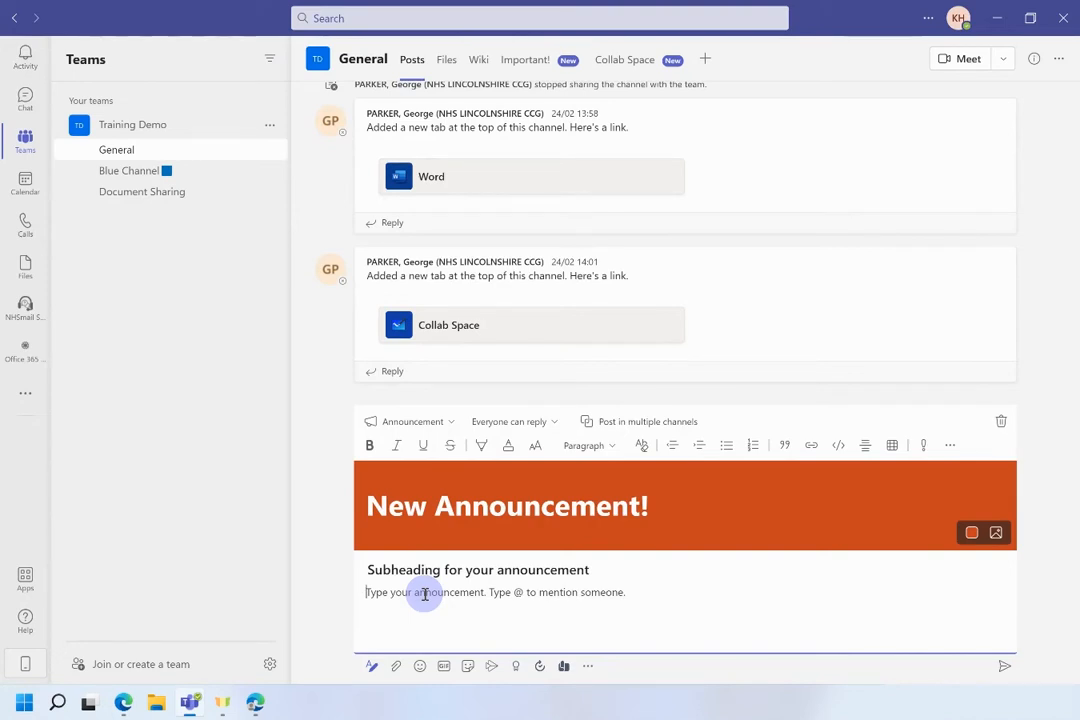
{"action": "type", "text": "The message of you"}
{"action": "type", "text": "r announcement goe"}
{"action": "type", "text": "s here :)"}
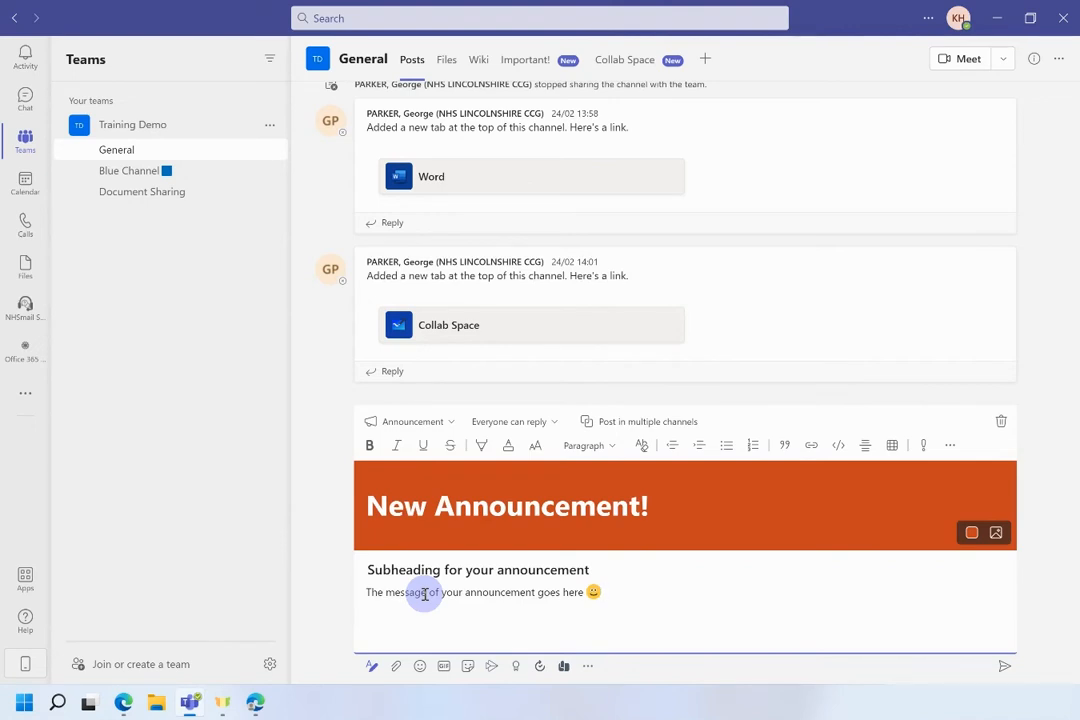
Insert a mention of the General channel at the start of the announcement's message.
{"action": "left_click", "coordinate": [368, 592]}
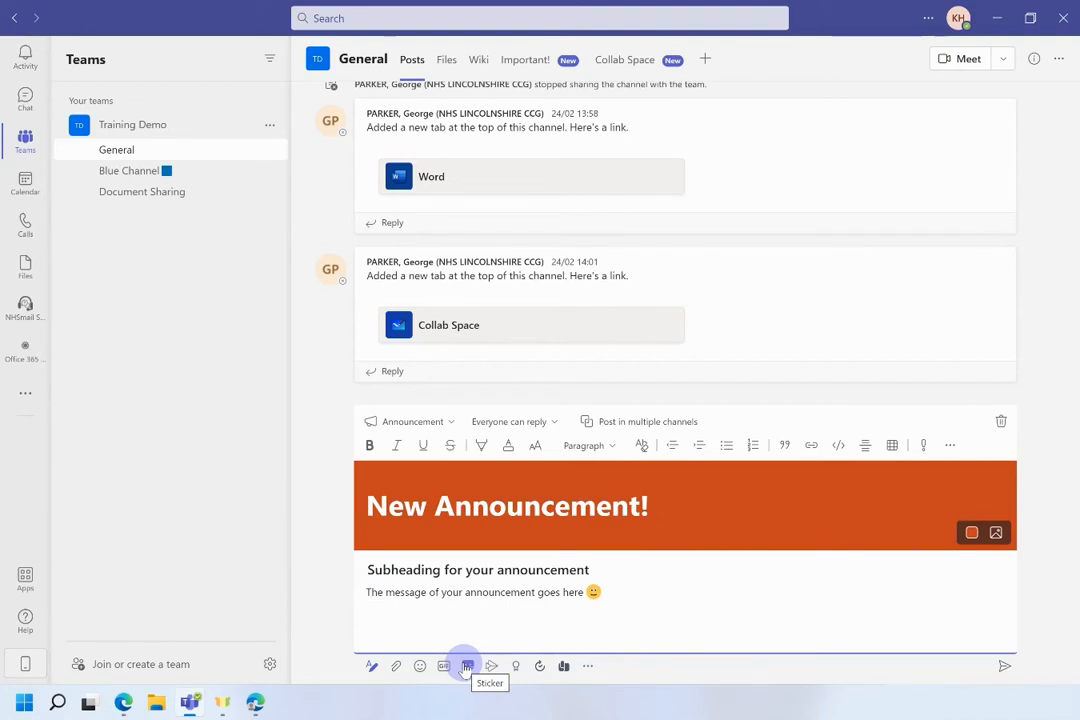
{"action": "type", "text": "@"}
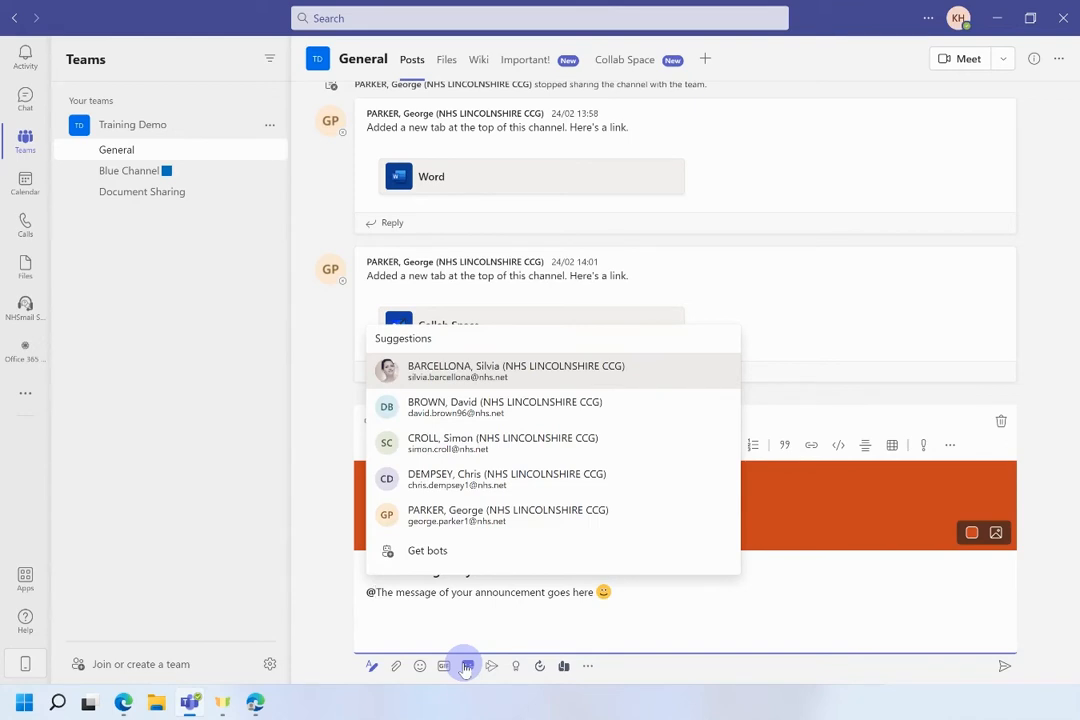
{"action": "type", "text": "c"}
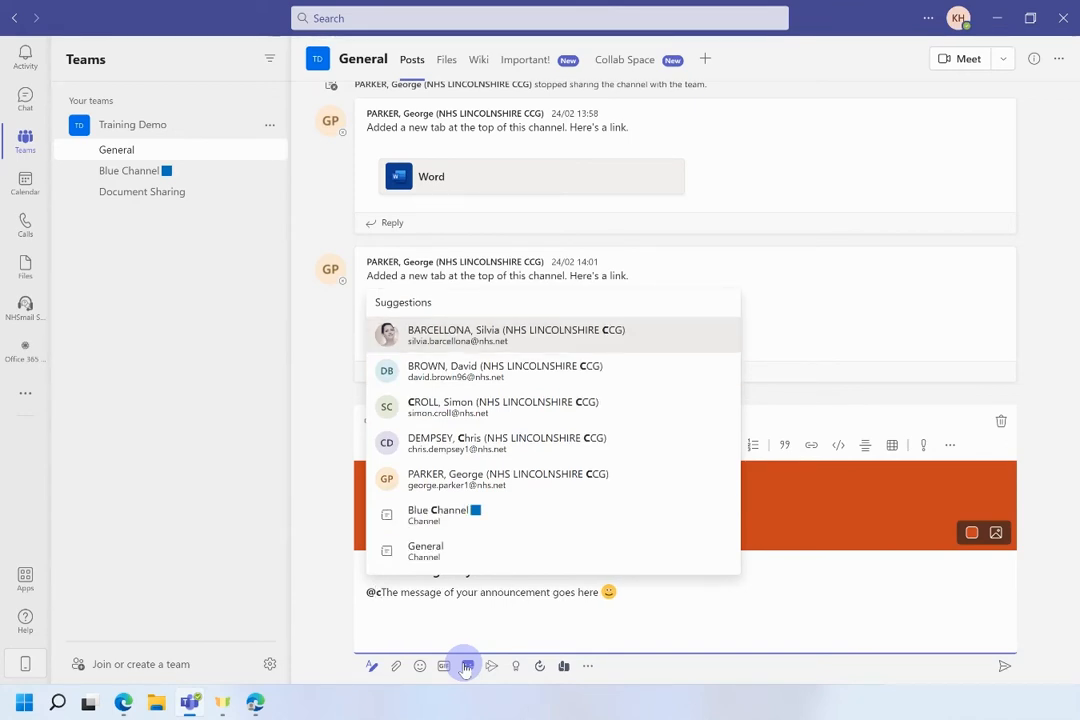
{"action": "left_click", "coordinate": [455, 553]}
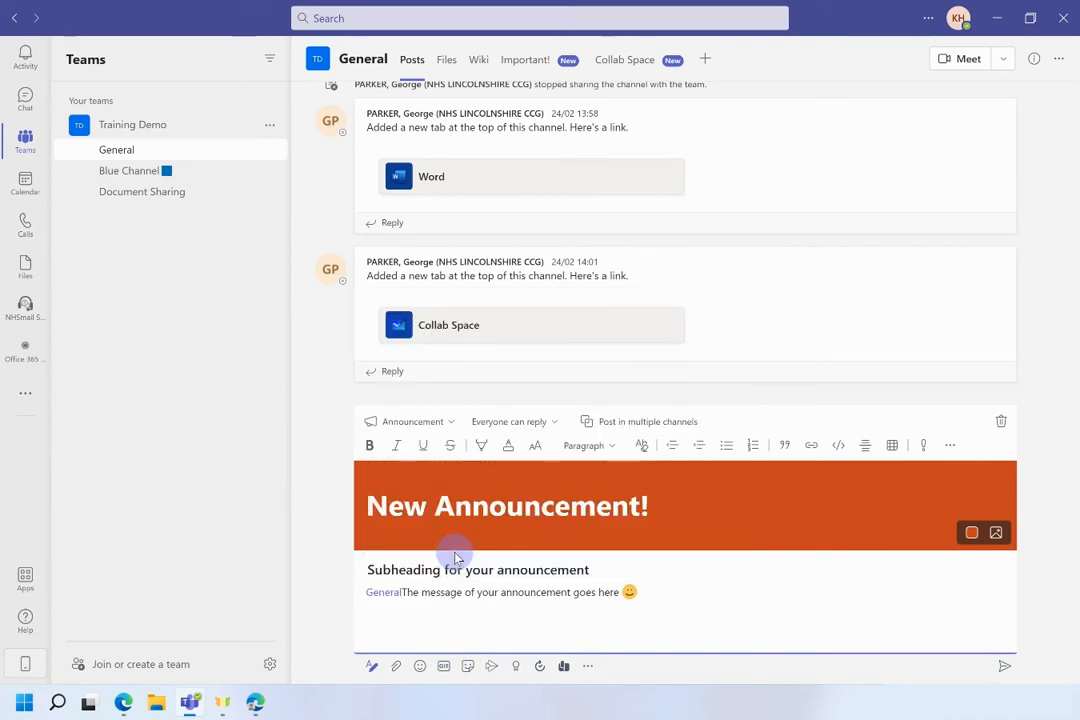
{"action": "type", "text": "@"}
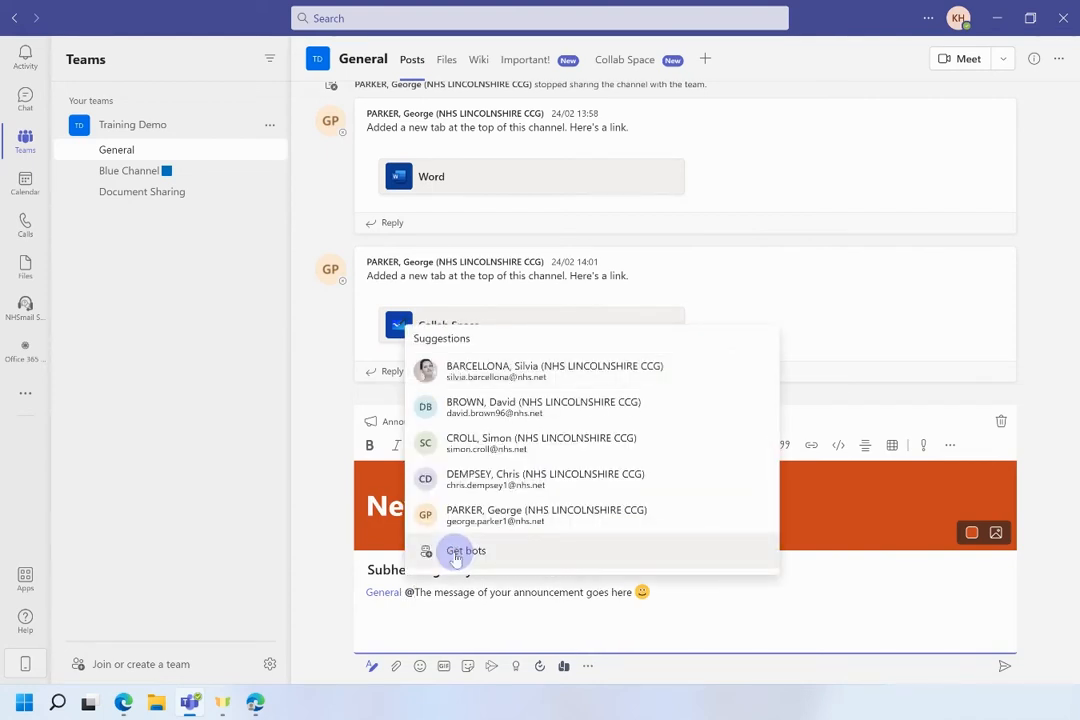
{"action": "type", "text": "tr"}
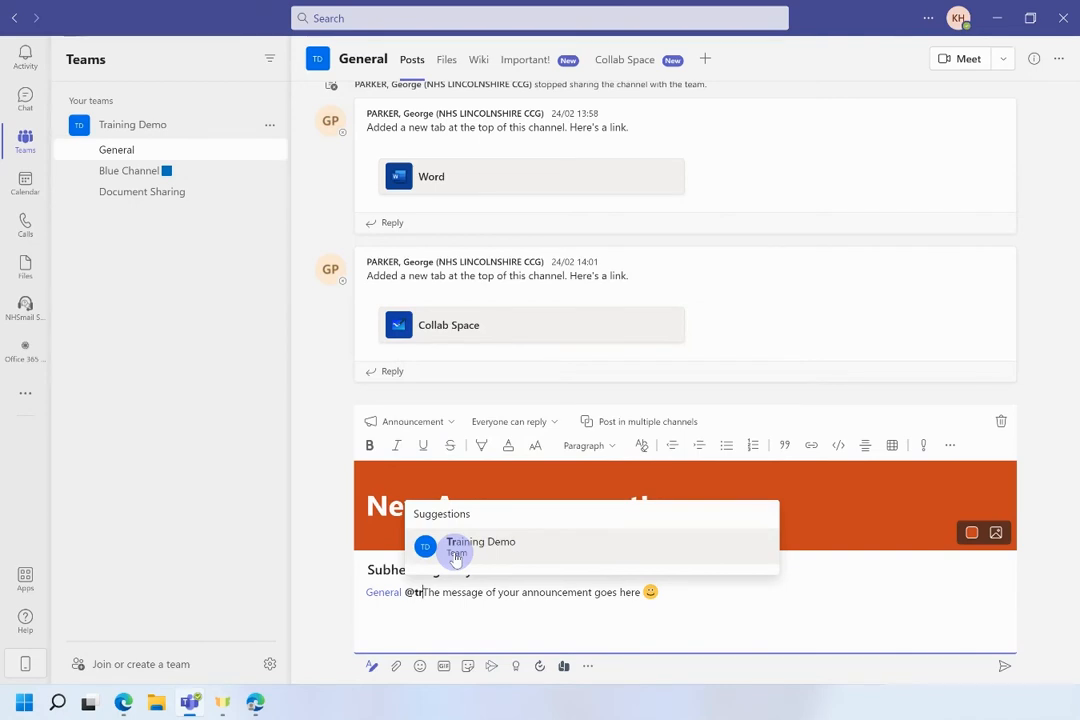
{"action": "key", "text": "BackSpace"}
{"action": "key", "text": "BackSpace"}
{"action": "key", "text": "BackSpace"}
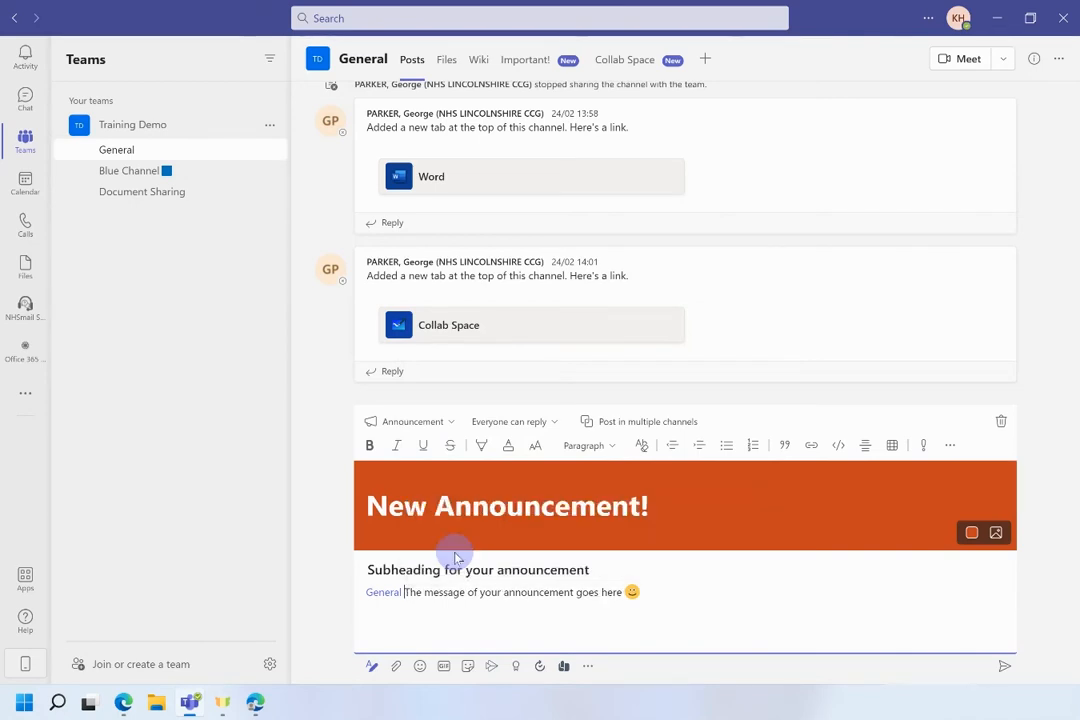
Mark the announcement as important and view the options for who can reply.
{"action": "left_click", "coordinate": [664, 593]}
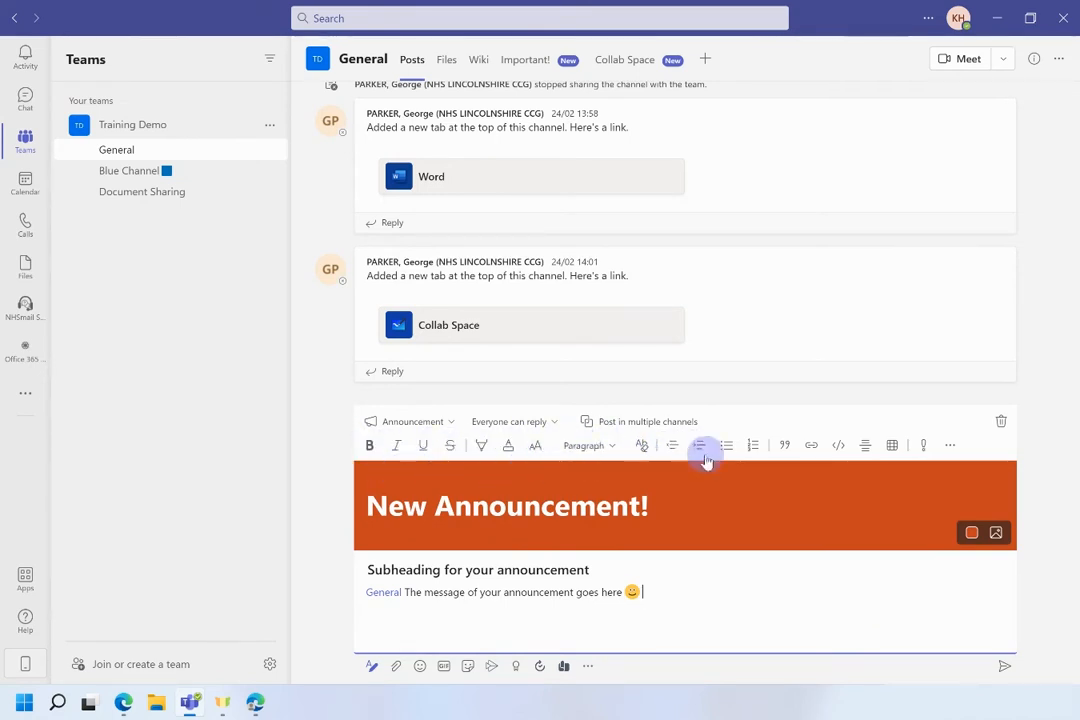
{"action": "left_click", "coordinate": [923, 448]}
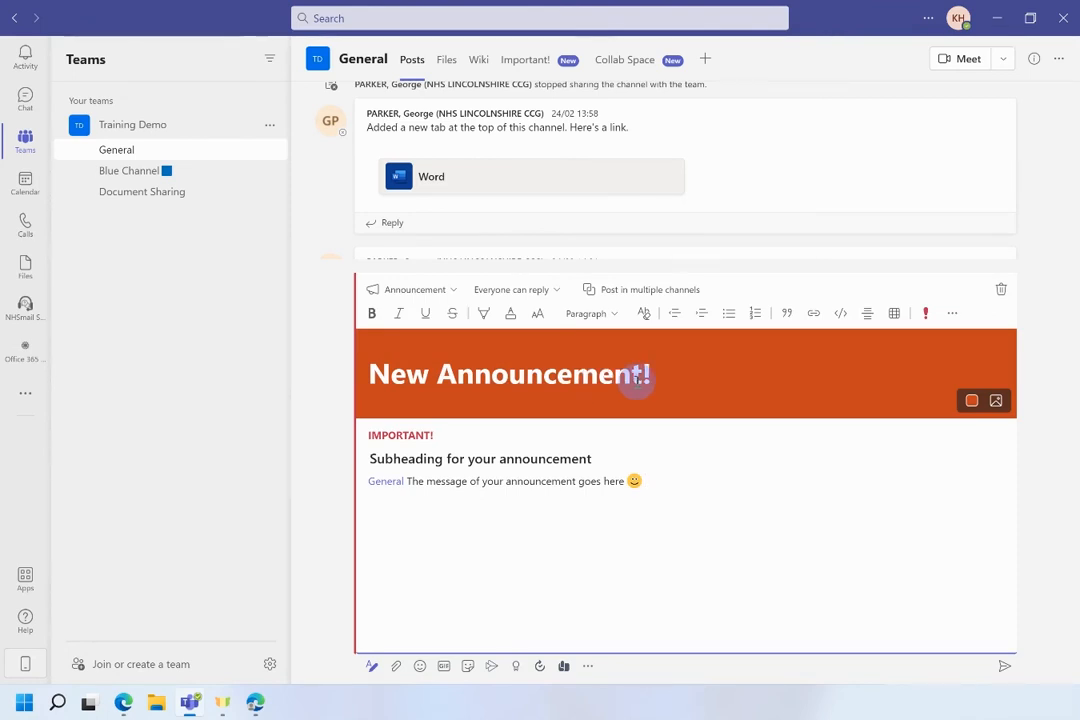
{"action": "left_click", "coordinate": [552, 294]}
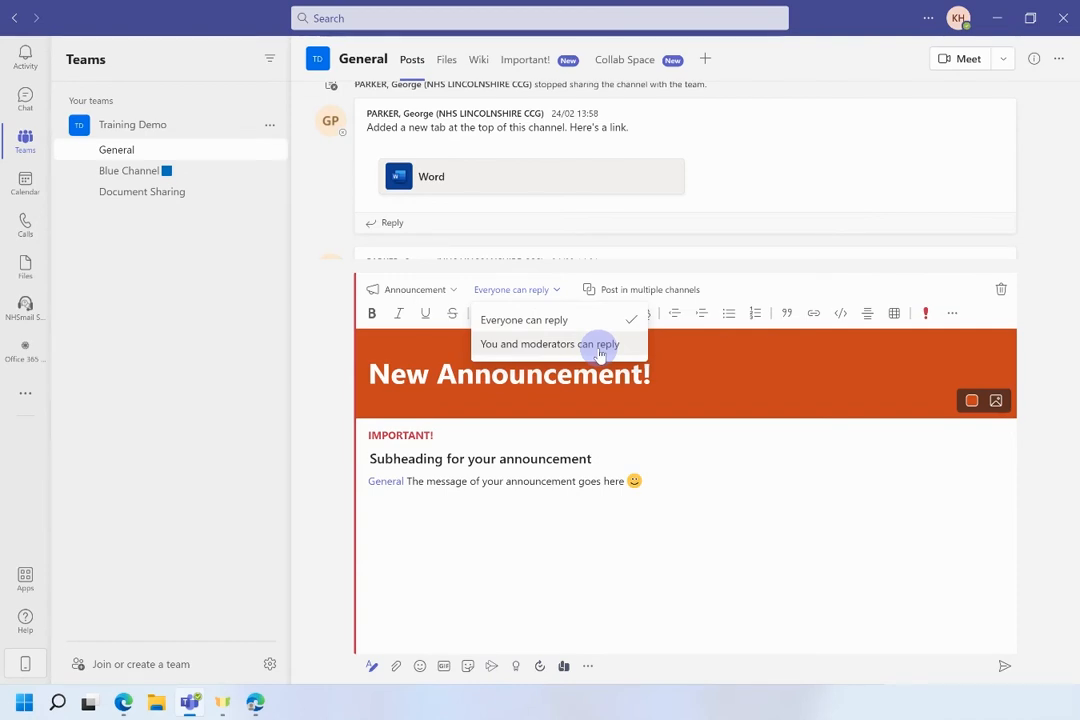
Set the announcement to post in multiple channels, adding Blue Channel alongside General.
{"action": "left_click", "coordinate": [652, 292]}
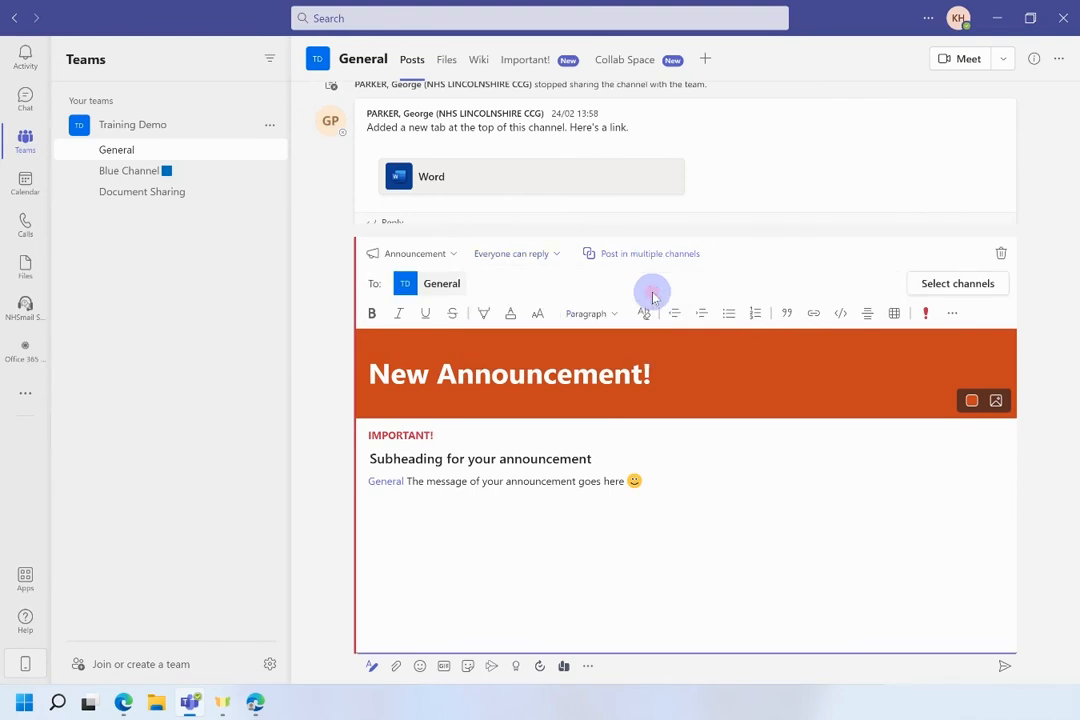
{"action": "left_click", "coordinate": [950, 287]}
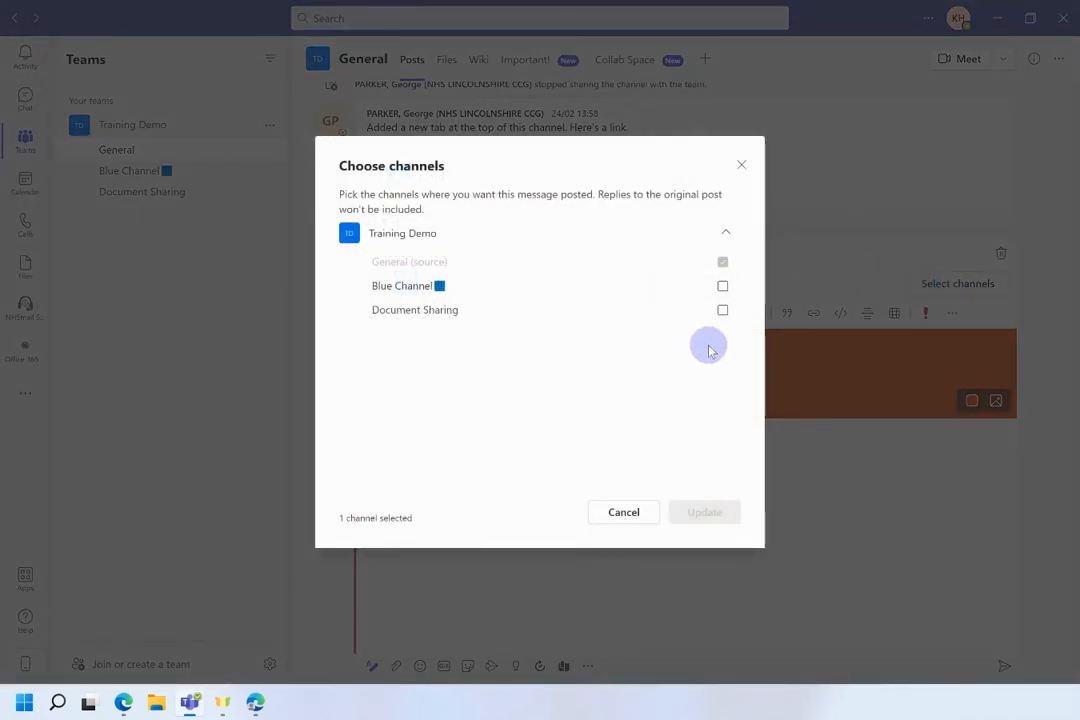
{"action": "left_click", "coordinate": [723, 311]}
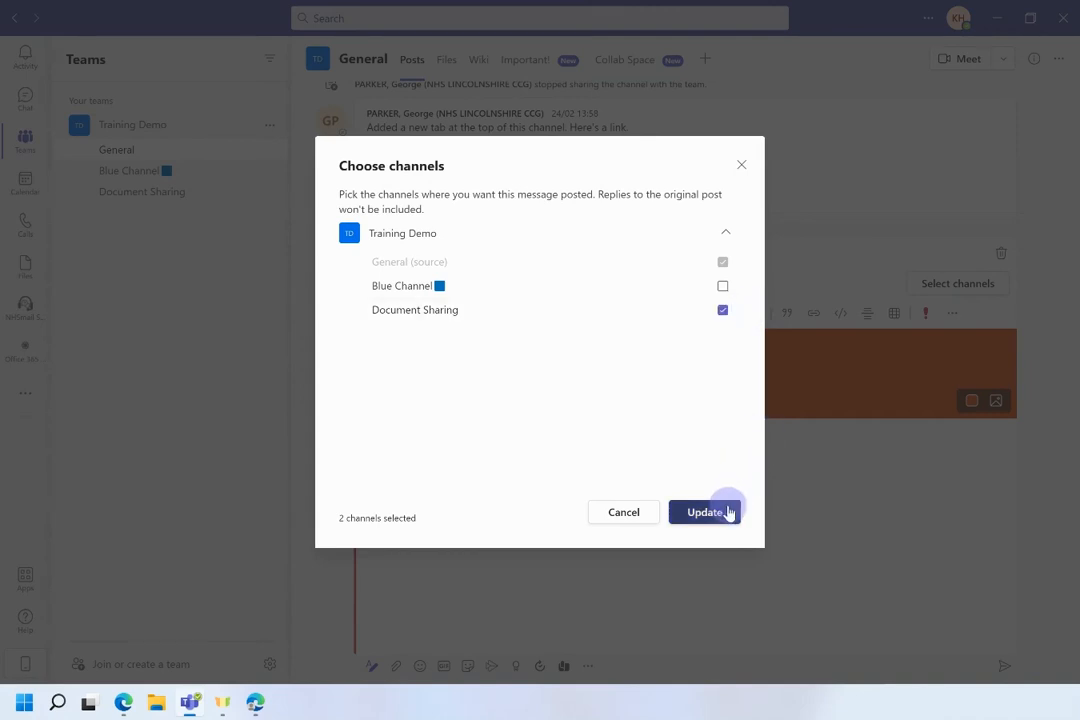
{"action": "left_click", "coordinate": [722, 310]}
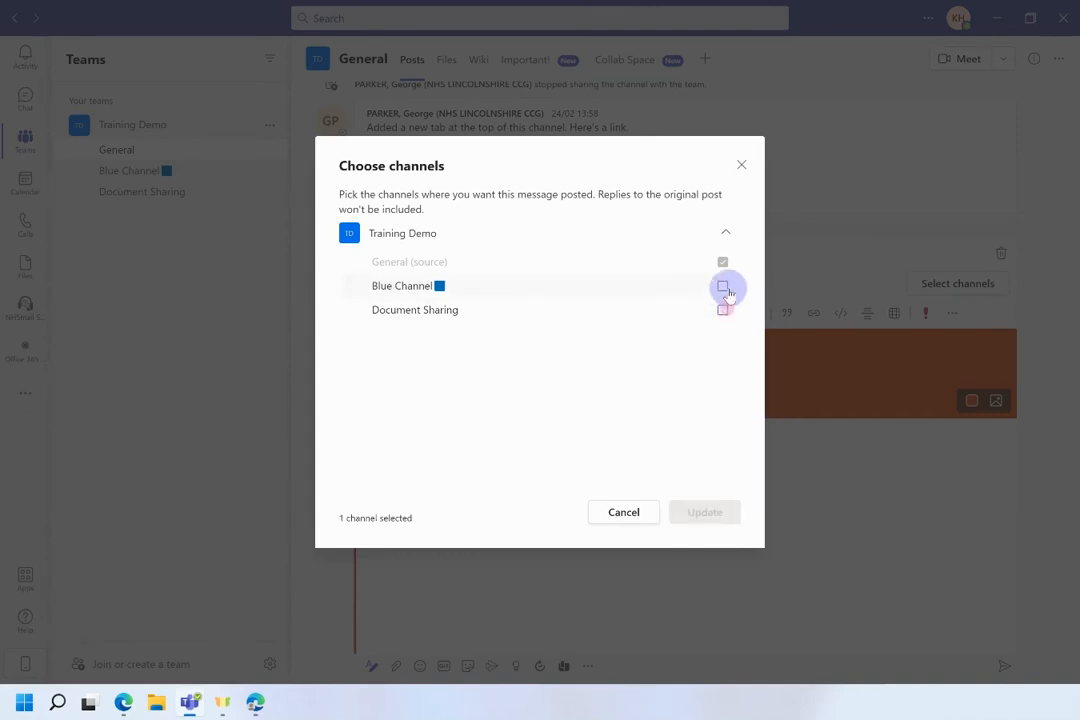
{"action": "left_click", "coordinate": [722, 286]}
{"action": "left_click", "coordinate": [715, 530]}
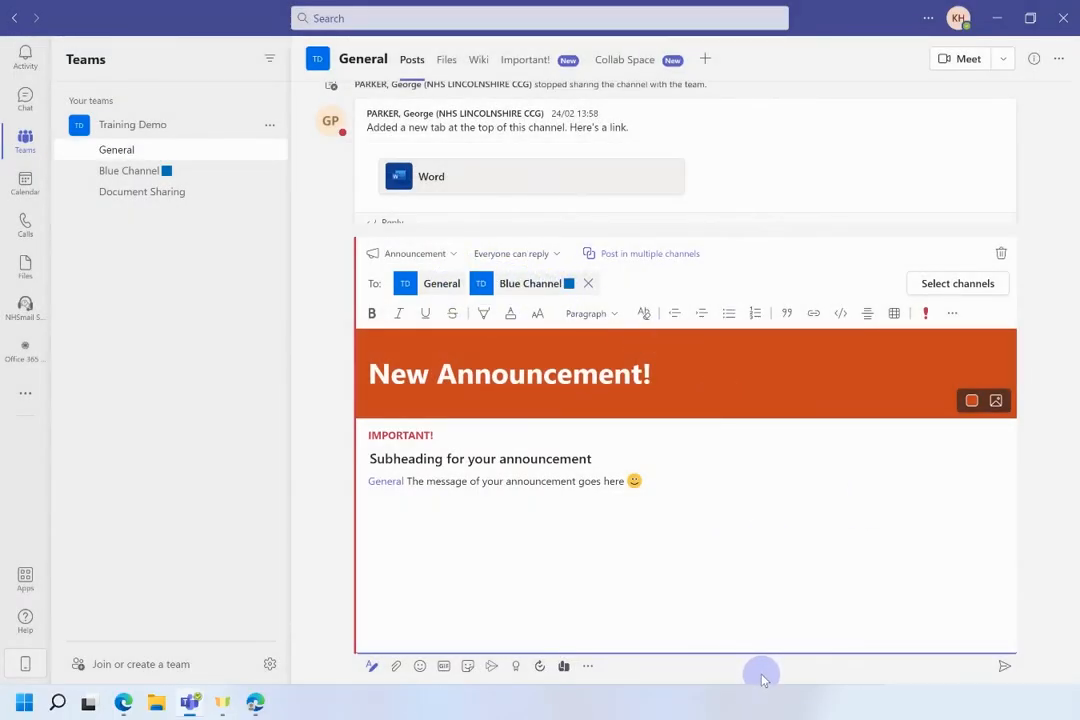
Send the announcement, look through the General channel's posts, and open the reply field under the new announcement.
{"action": "left_click", "coordinate": [1006, 668]}
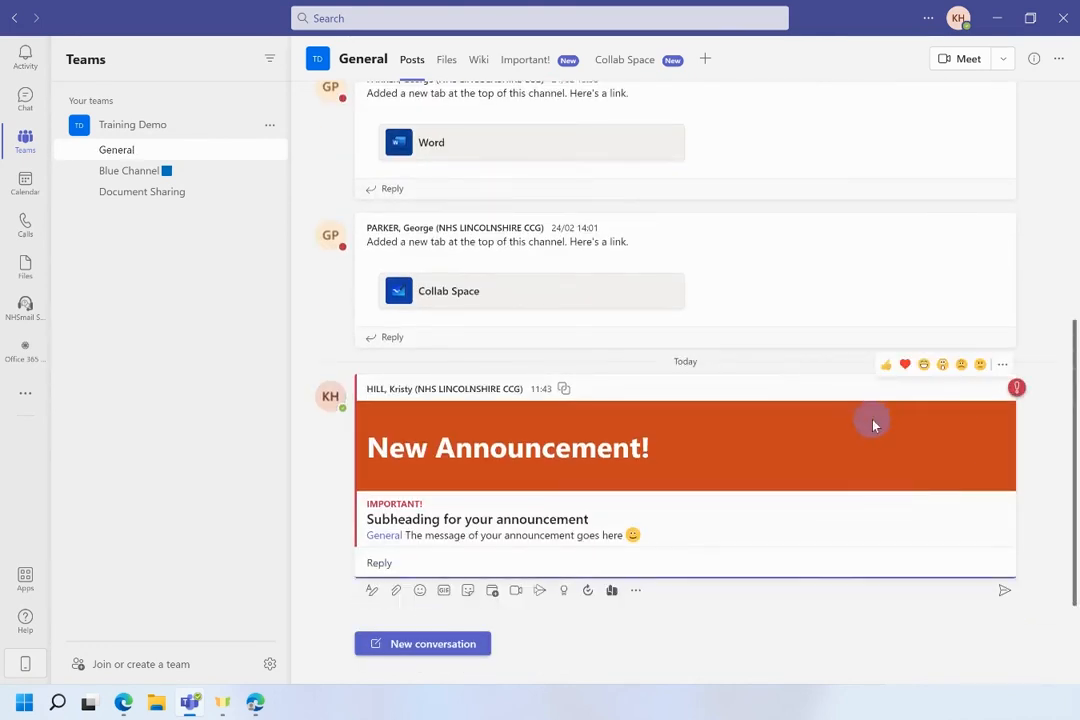
{"action": "scroll", "coordinate": [761, 364], "scroll_direction": "up", "scroll_amount": 5}
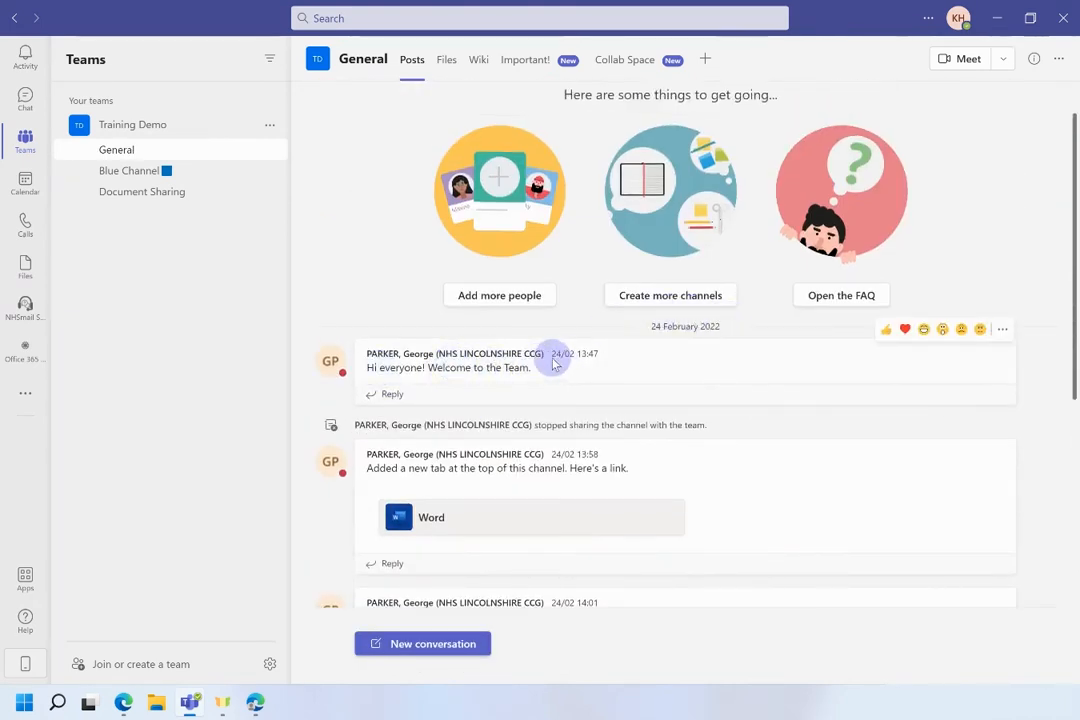
{"action": "scroll", "coordinate": [646, 410], "scroll_direction": "down", "scroll_amount": 10}
{"action": "left_click", "coordinate": [485, 573]}
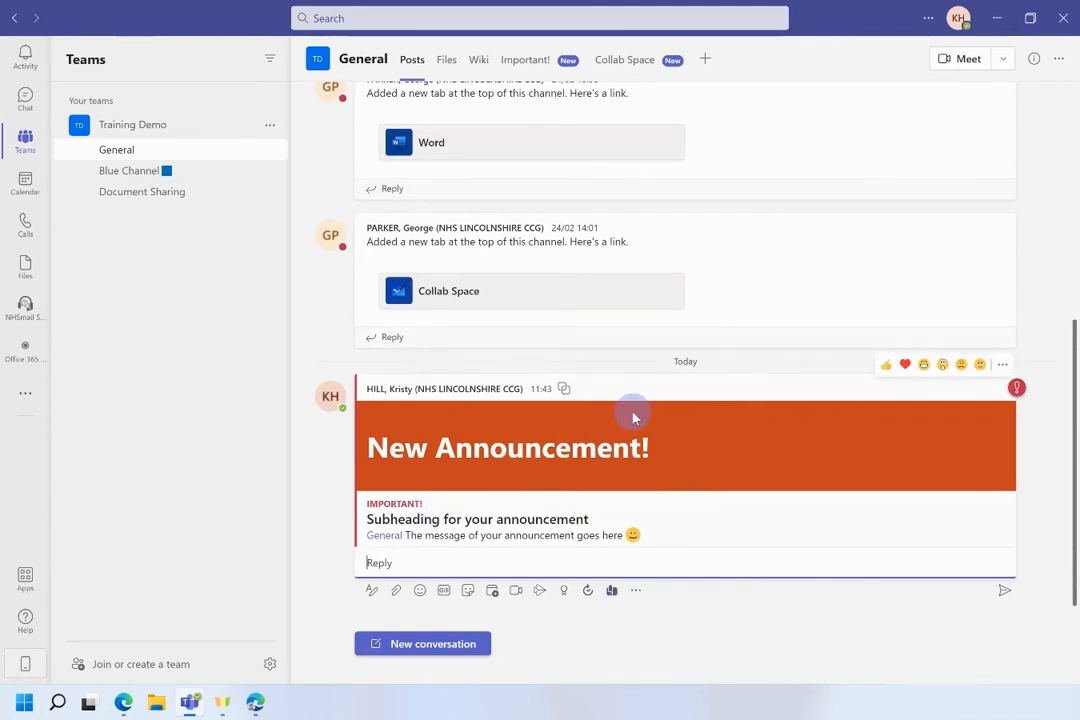
Pin the new announcement in the General channel and look through the channel's posts.
{"action": "left_click", "coordinate": [1003, 365]}
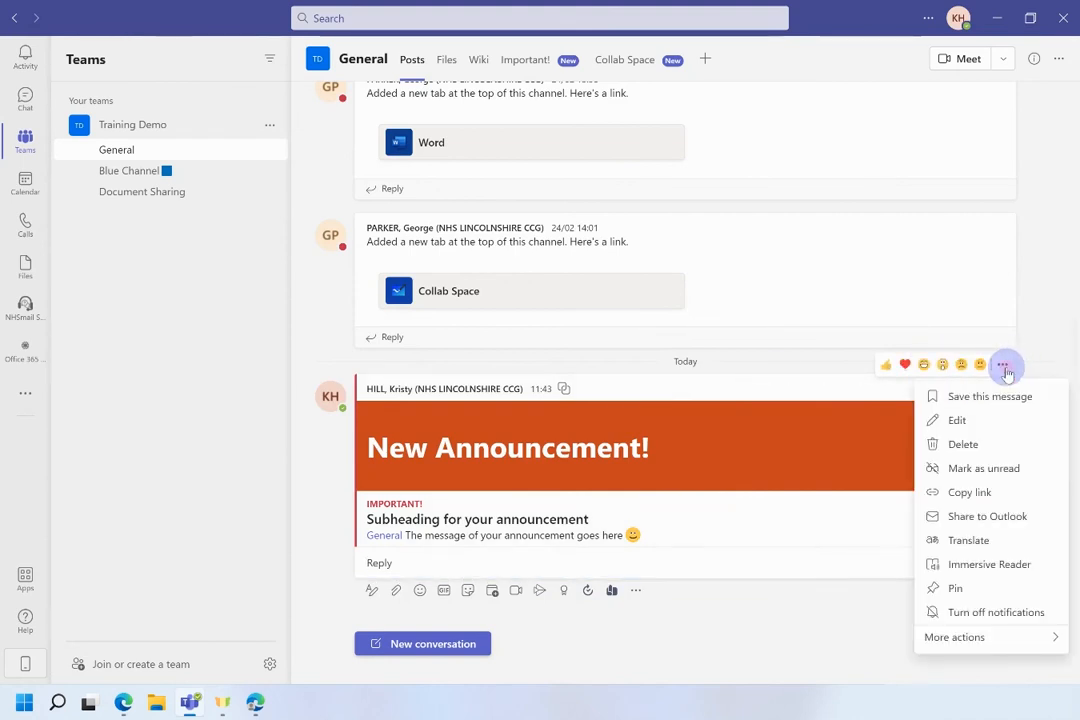
{"action": "left_click", "coordinate": [978, 592]}
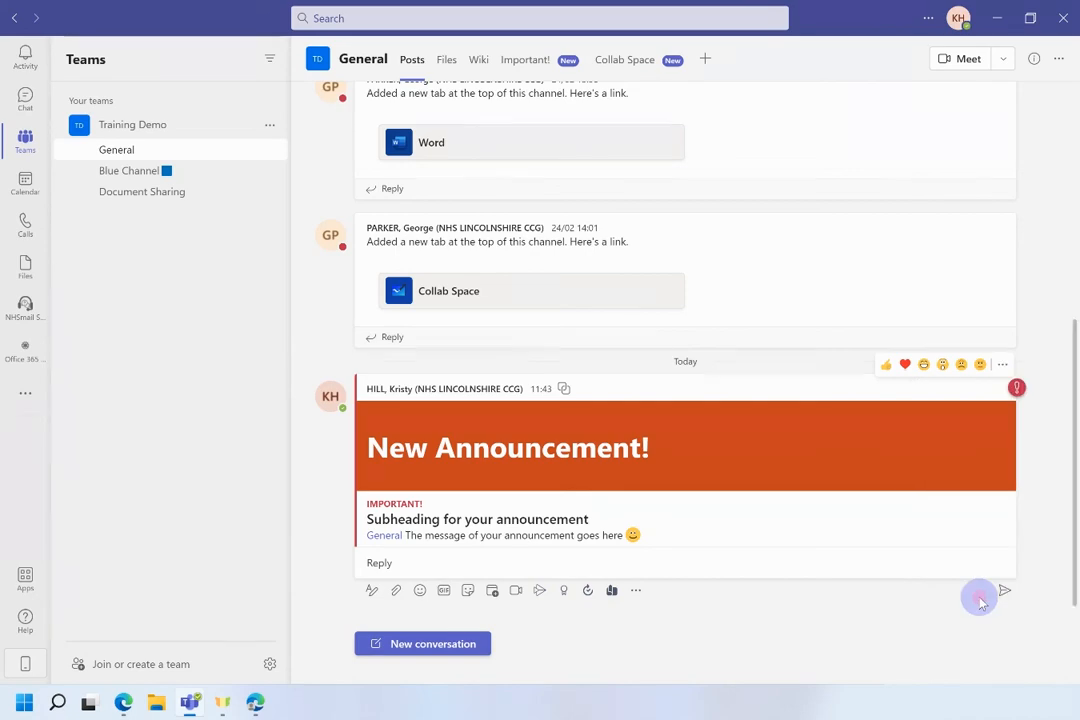
{"action": "left_click", "coordinate": [702, 368]}
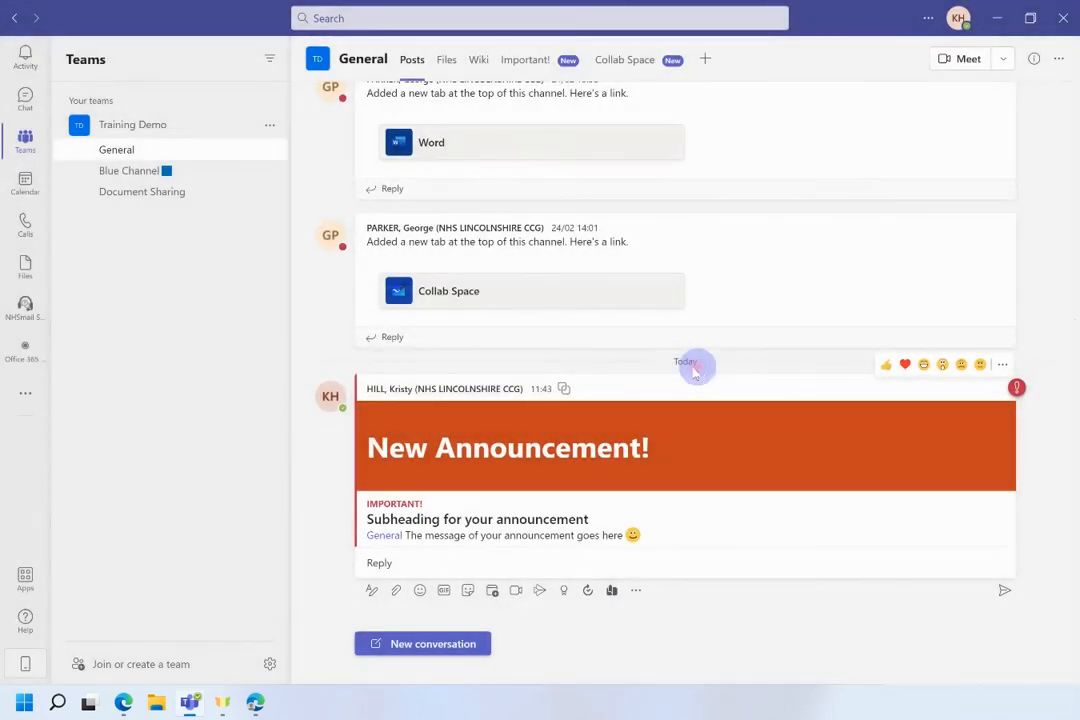
{"action": "scroll", "coordinate": [775, 380], "scroll_direction": "up", "scroll_amount": 5}
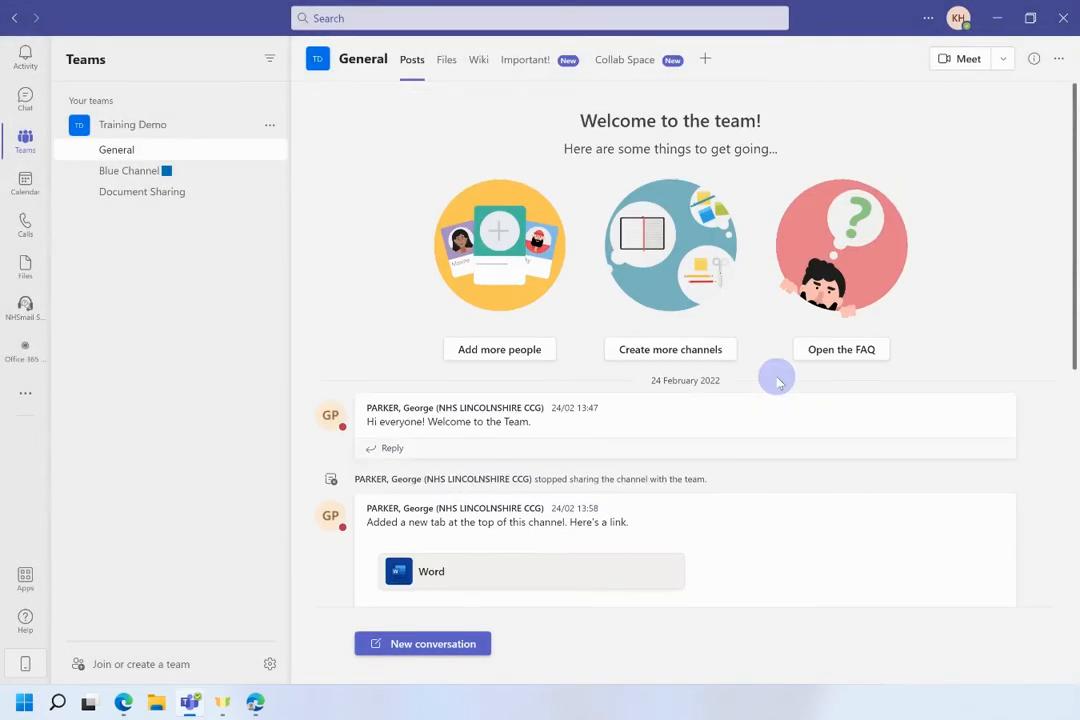
{"action": "scroll", "coordinate": [776, 378], "scroll_direction": "down", "scroll_amount": 5}
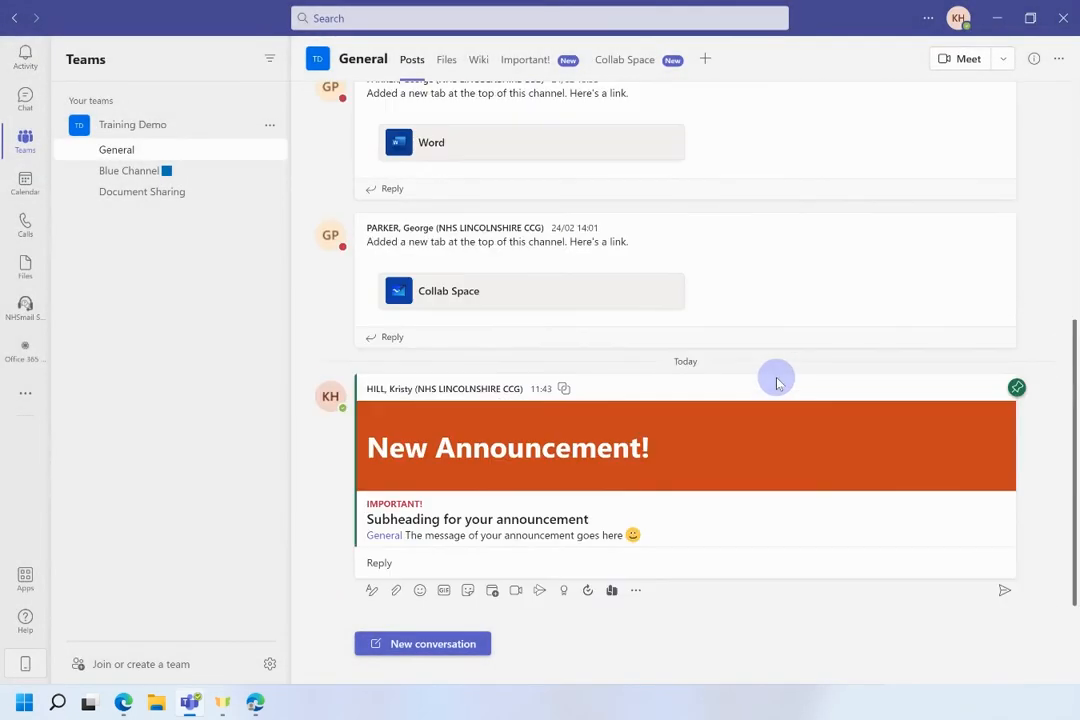
Check the announcement's copy in Blue Channel and the channels it was posted in, and return to the General channel.
{"action": "left_click", "coordinate": [130, 171]}
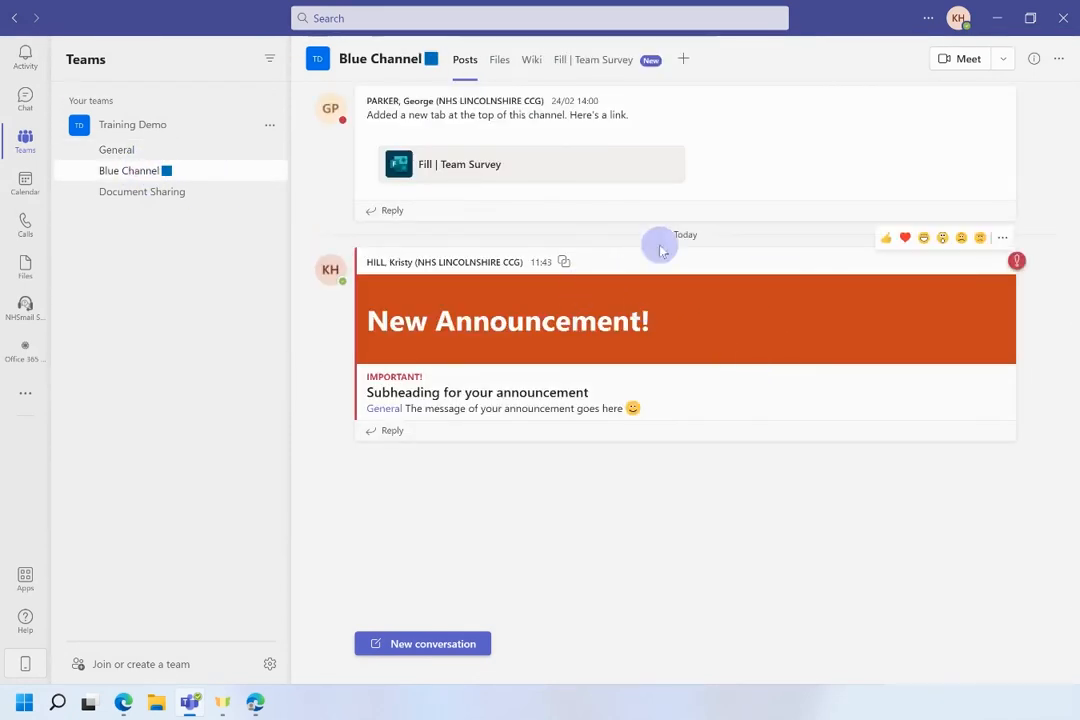
{"action": "mouse_move", "coordinate": [564, 262]}
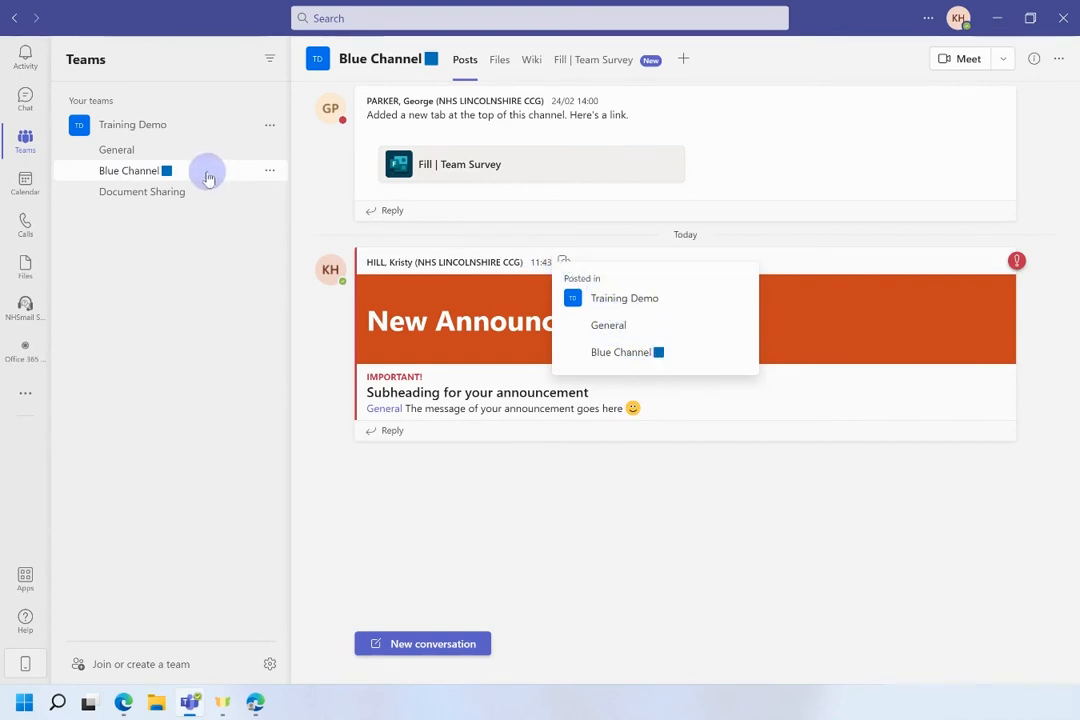
{"action": "left_click", "coordinate": [150, 151]}
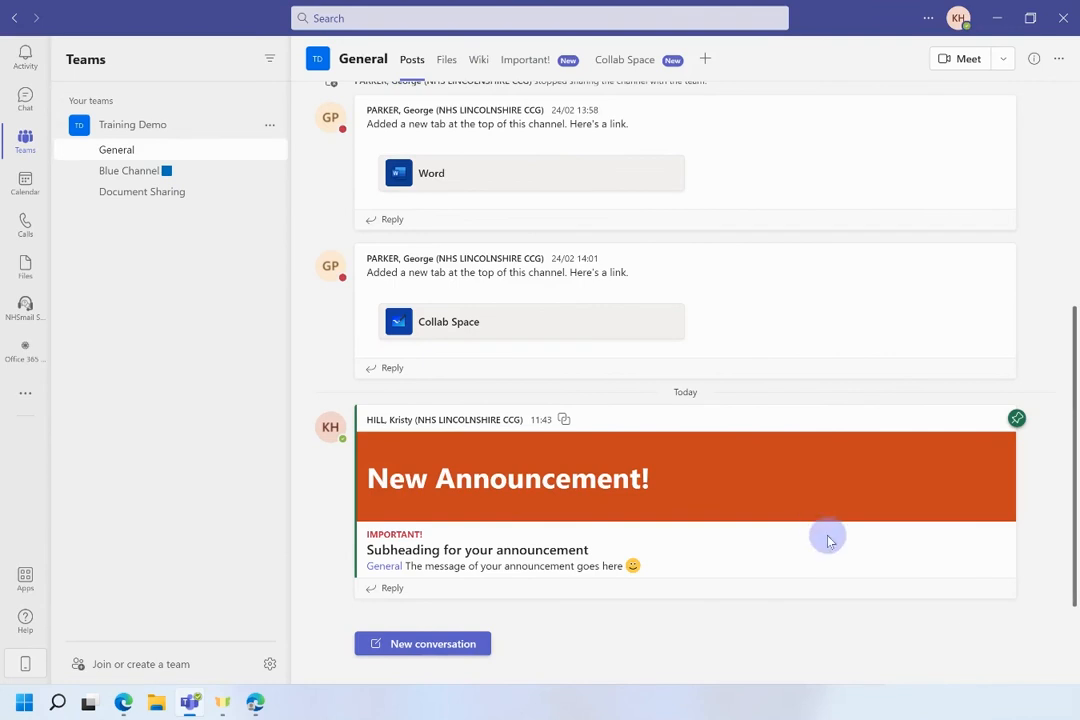